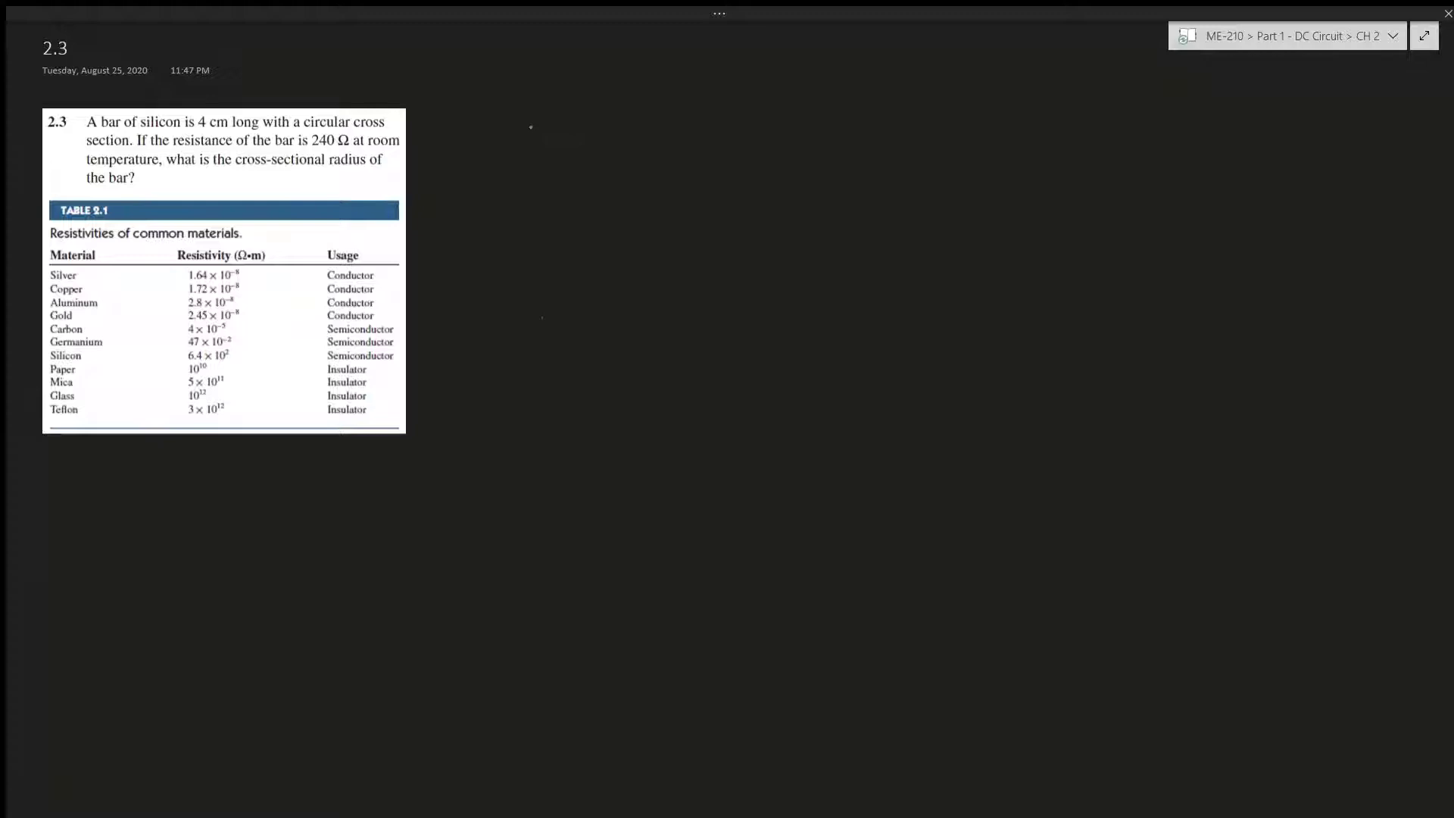
# Handwrite R = Ω·m·L / A beside problem 2.3 and sketch a cylinder bar to its right
pyautogui.moveTo(529, 152); pyautogui.dragTo(529, 132)
pyautogui.moveTo(528, 132); pyautogui.dragTo(547, 151)
pyautogui.moveTo(555, 136); pyautogui.dragTo(565, 138)
pyautogui.moveTo(556, 142); pyautogui.dragTo(567, 142)
pyautogui.click(610, 122)
pyautogui.moveTo(586, 133)
pyautogui.mouseDown()
pyautogui.moveTo(672, 132)
pyautogui.moveTo(653, 171)
pyautogui.mouseUp()
pyautogui.moveTo(641, 164); pyautogui.dragTo(651, 164)
pyautogui.moveTo(660, 152); pyautogui.dragTo(664, 176)
pyautogui.moveTo(856, 71); pyautogui.dragTo(936, 73)
pyautogui.moveTo(856, 128); pyautogui.dragTo(937, 117)
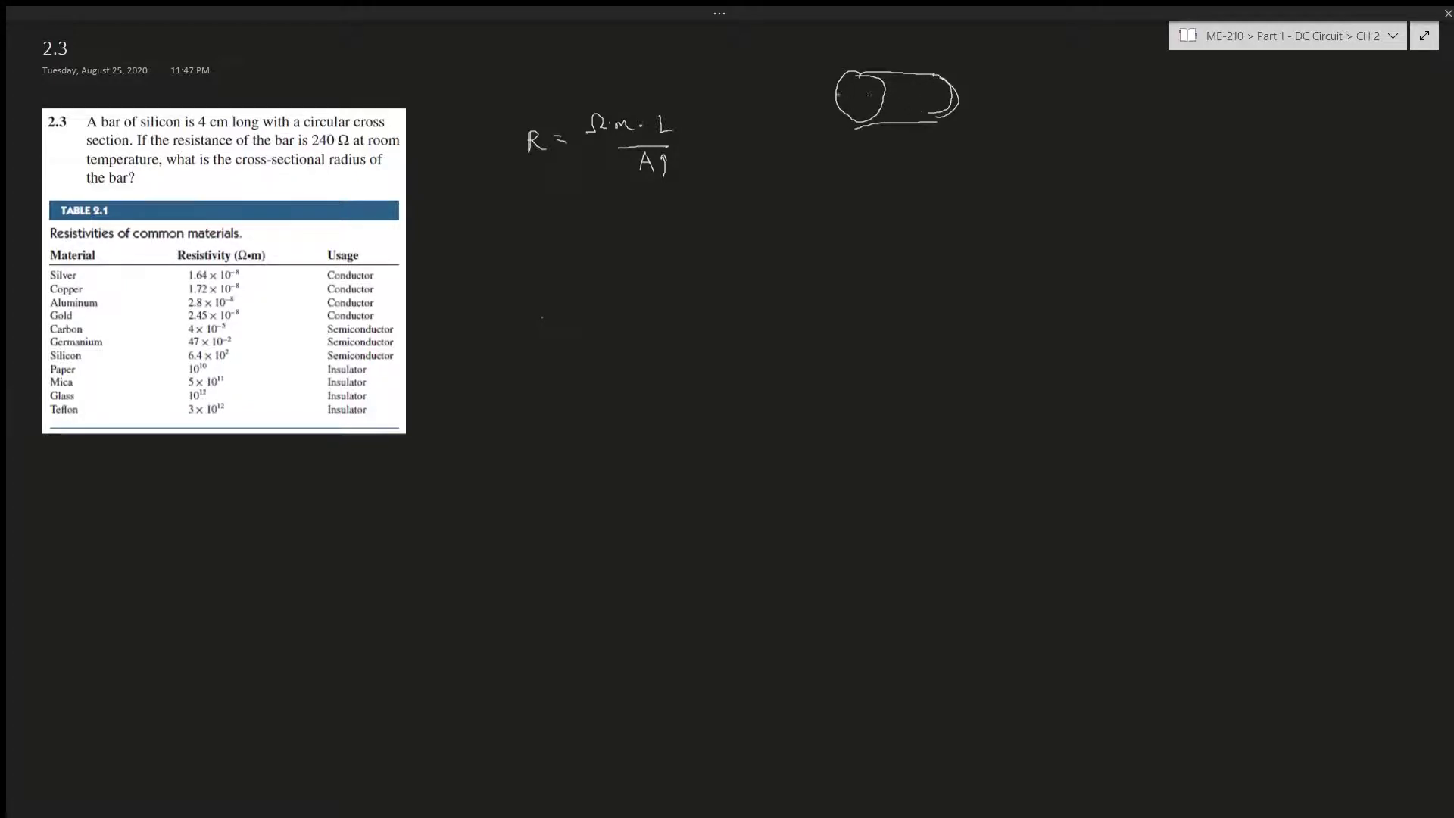
# Draw arrows across the end of the cylinder sketch
pyautogui.moveTo(817, 94)
pyautogui.mouseDown()
pyautogui.moveTo(845, 85)
pyautogui.moveTo(865, 101)
pyautogui.moveTo(874, 79)
pyautogui.mouseUp()
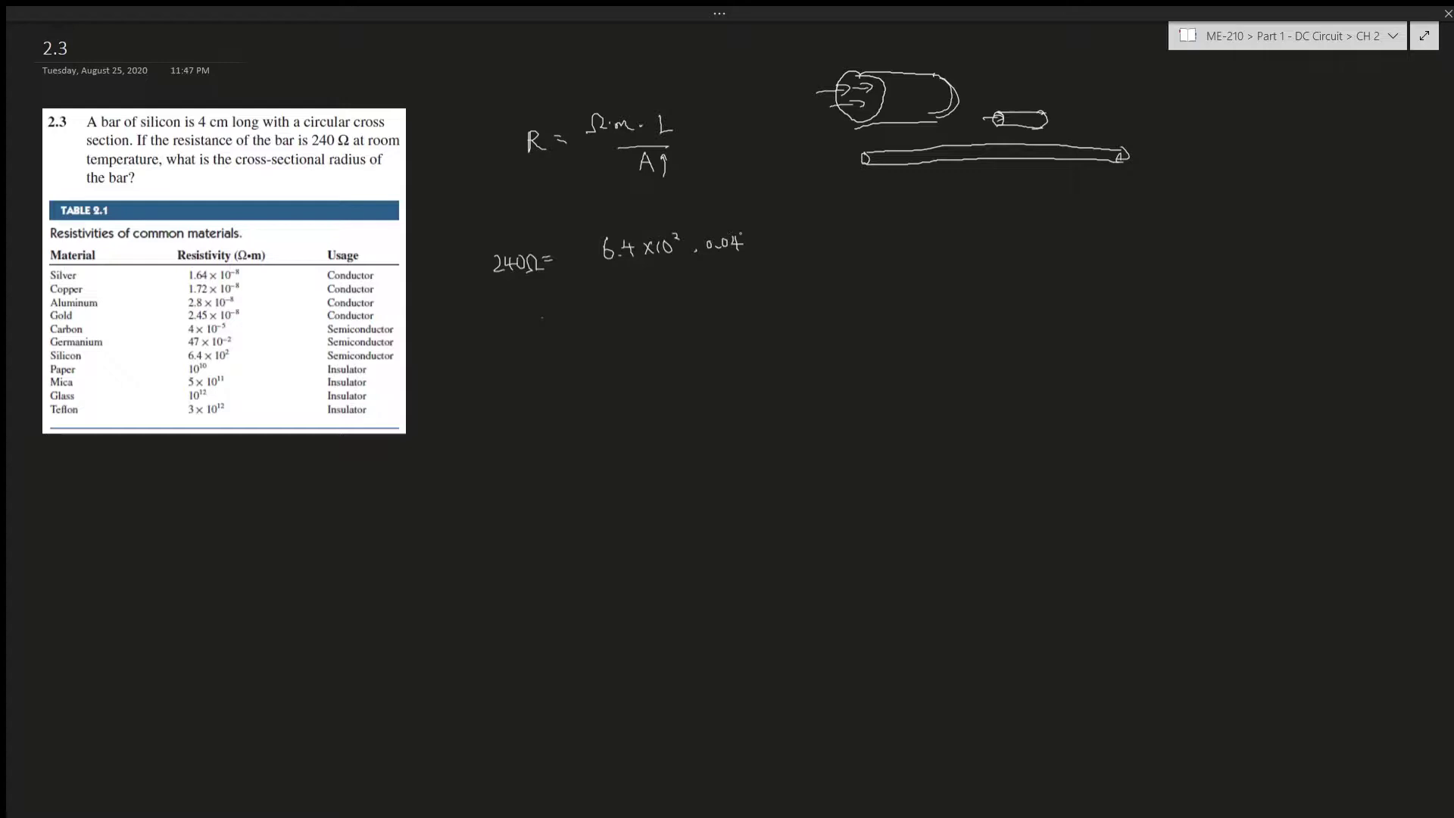
# Draw the fraction line under 6.4×10² · 0.04m in the substituted equation
pyautogui.moveTo(600, 268); pyautogui.dragTo(753, 264)
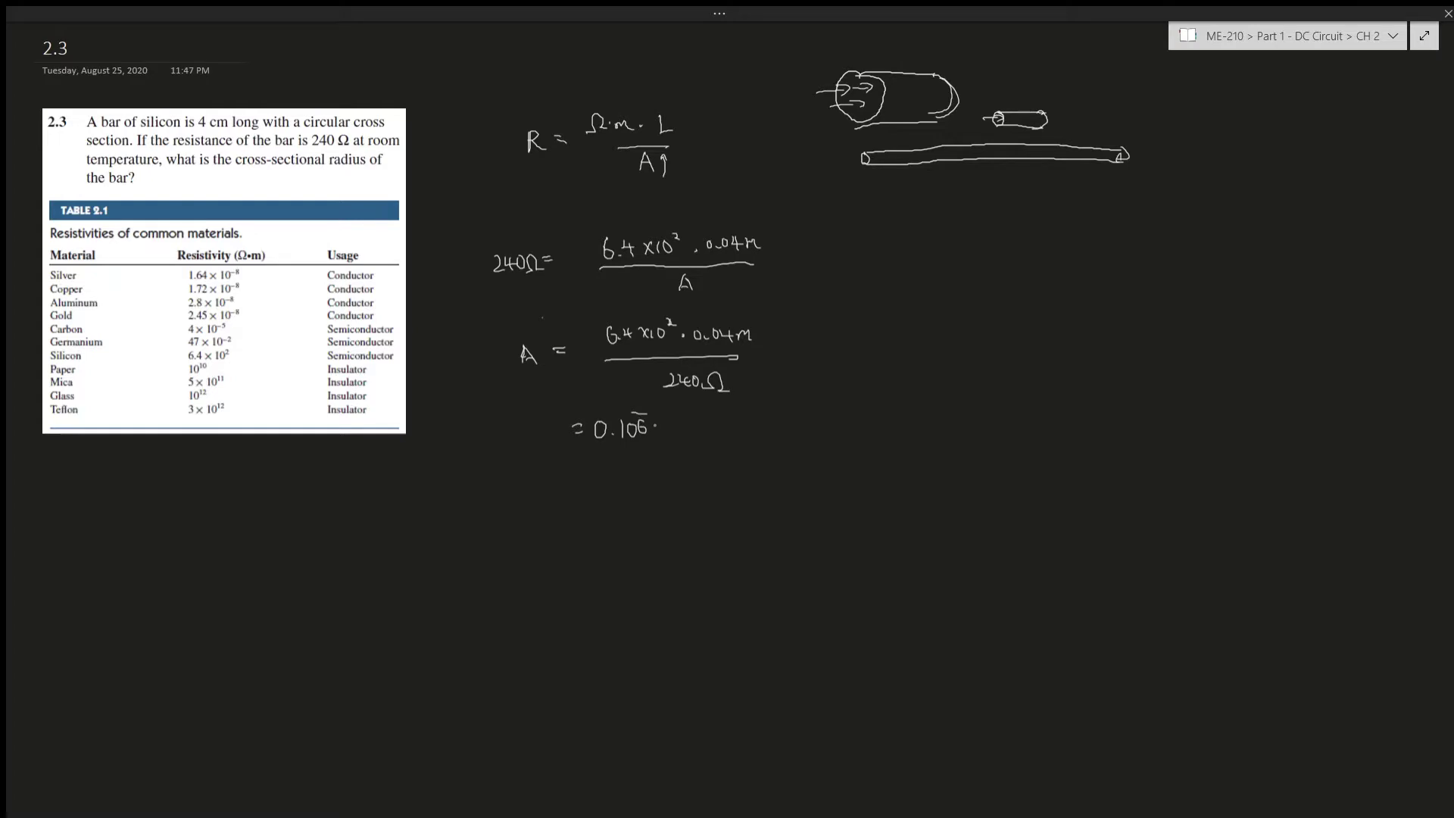
# Add the unit m² after 0.106, label it A =, and underline the answer
pyautogui.moveTo(661, 435); pyautogui.dragTo(678, 433)
pyautogui.moveTo(545, 440)
pyautogui.mouseDown()
pyautogui.moveTo(549, 418)
pyautogui.moveTo(560, 439)
pyautogui.moveTo(697, 442)
pyautogui.mouseUp()
pyautogui.moveTo(592, 471); pyautogui.dragTo(691, 460)
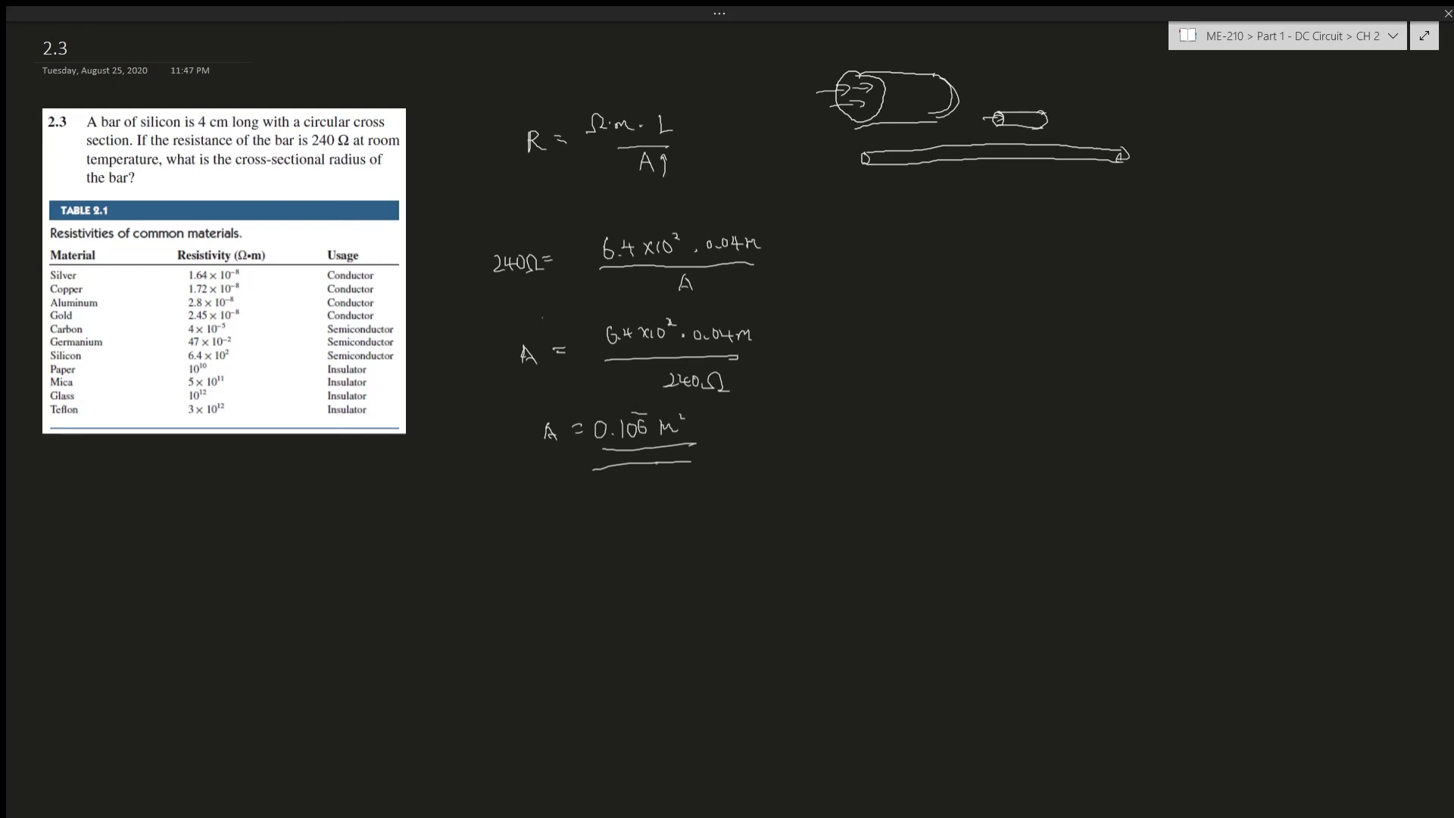